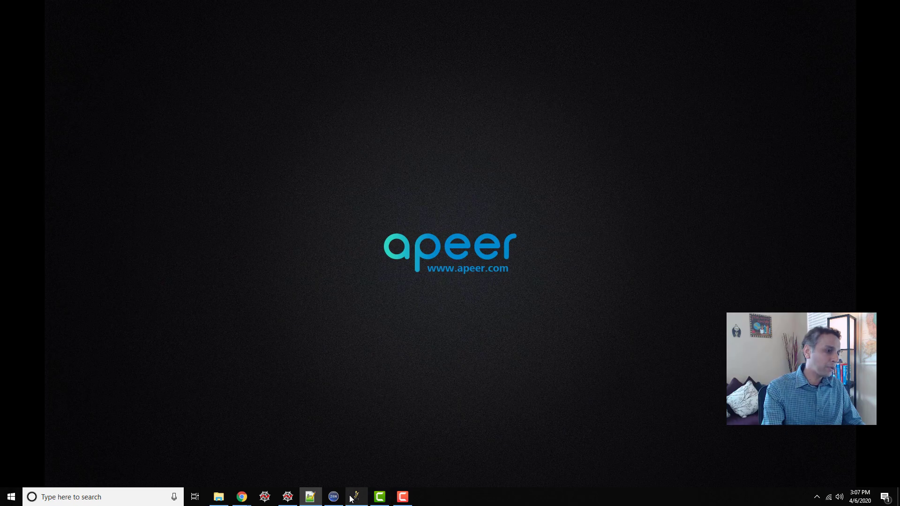
Launch Fiji, reposition its toolbar, and minimize ZEN lite to clear the desktop.
click(356, 497)
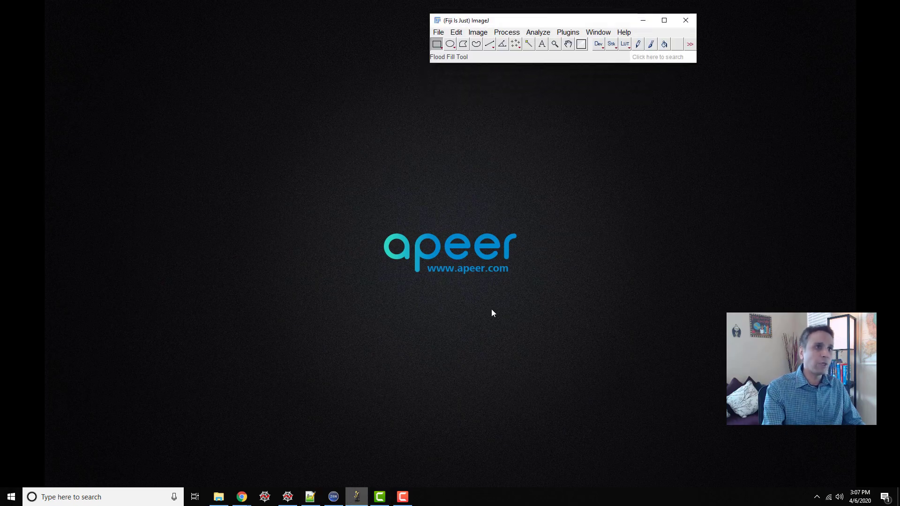
drag(575, 20, 564, 31)
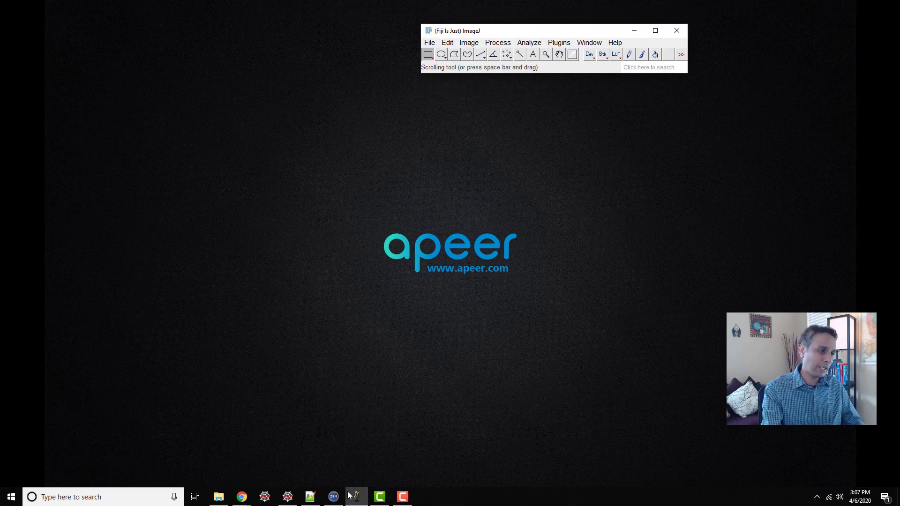
click(333, 497)
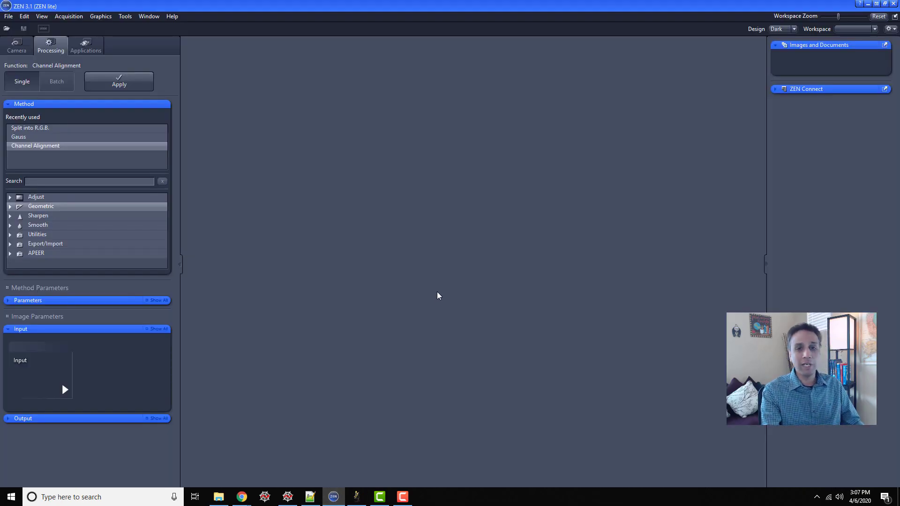
click(871, 5)
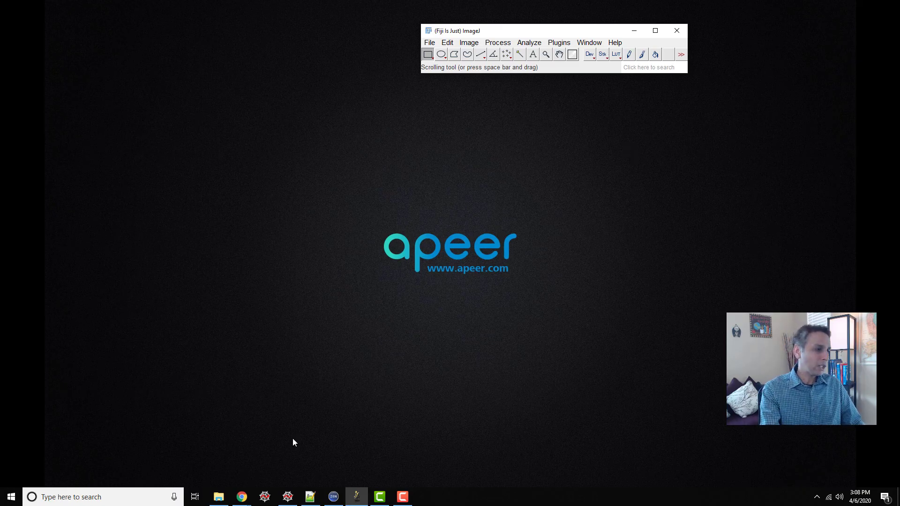
Open File Explorer on the images folder containing the Osteosarcoma_01 files.
click(219, 497)
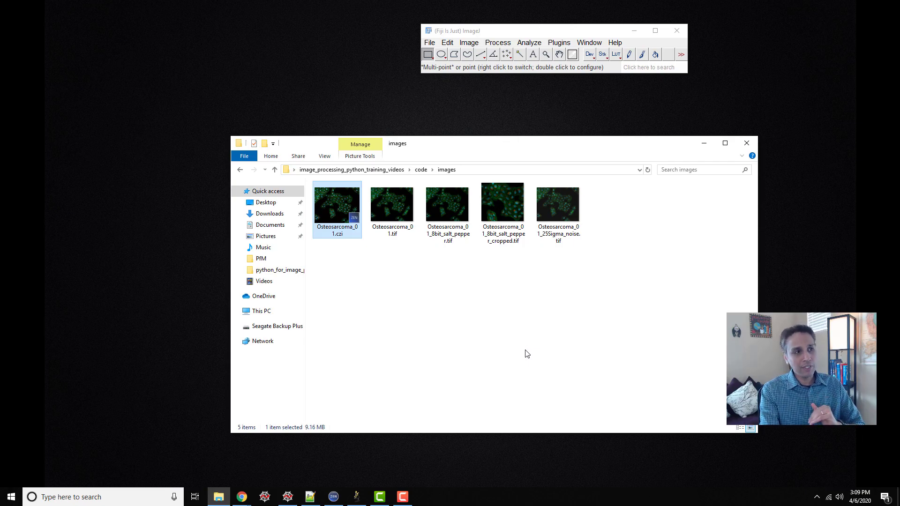
Drag Osteosarcoma_01.tif onto Fiji to open it, then arrange the image and toolbar windows.
click(396, 217)
drag(396, 217, 468, 68)
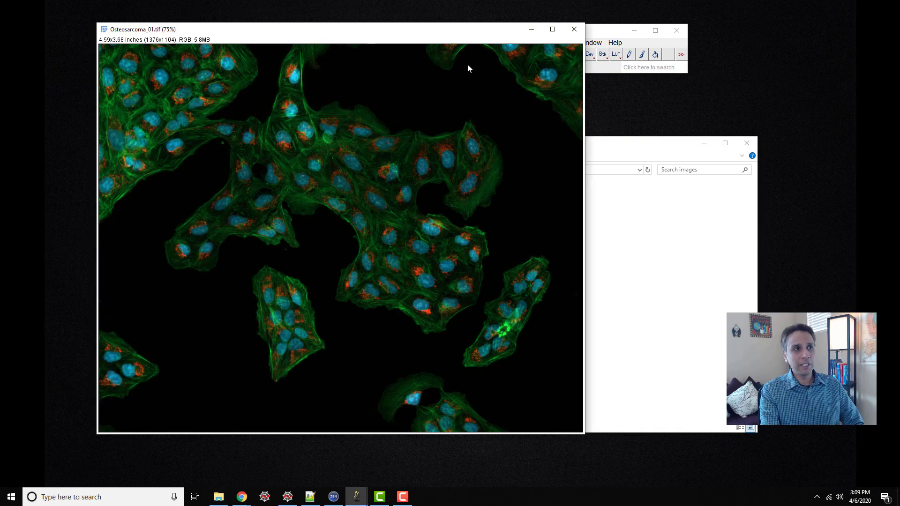
drag(607, 30, 649, 30)
click(424, 36)
drag(424, 35, 413, 54)
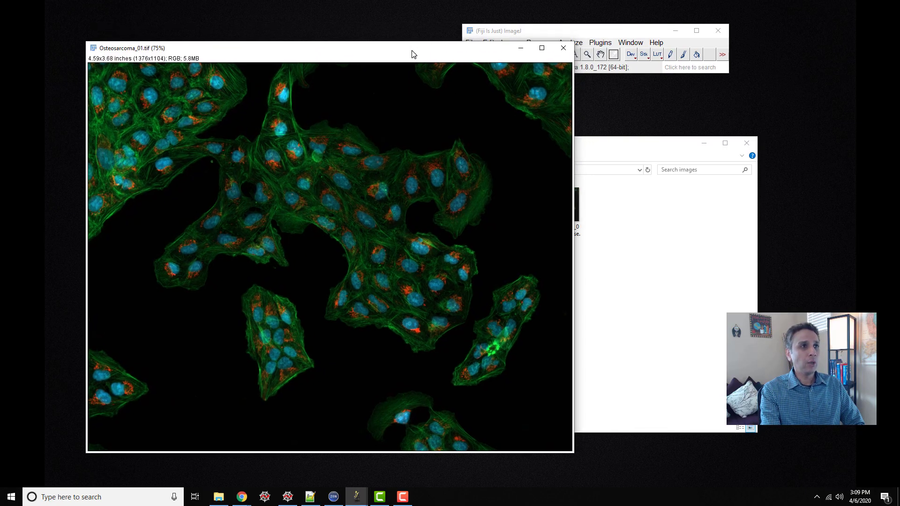
drag(531, 33, 642, 38)
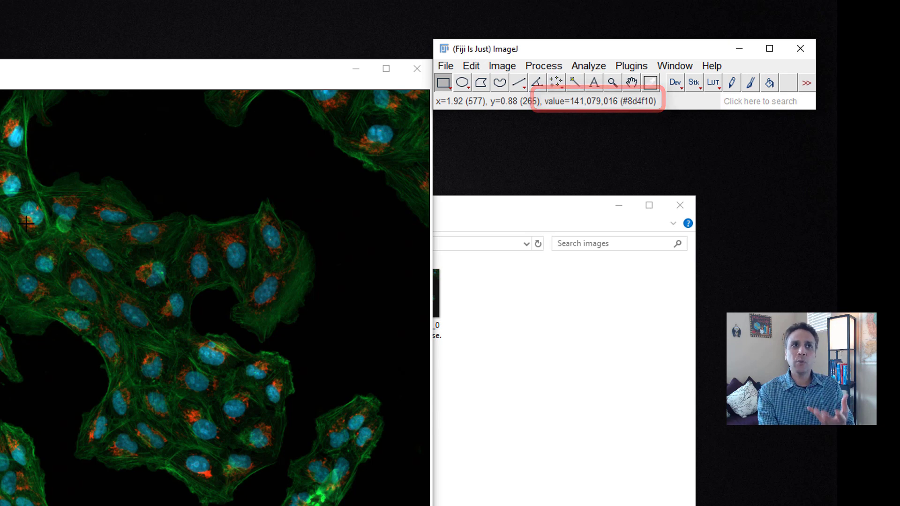
Convert the Fiji image to 8-bit via Image > Type, then bring ZEN lite forward.
click(502, 66)
mouse_move(527, 94)
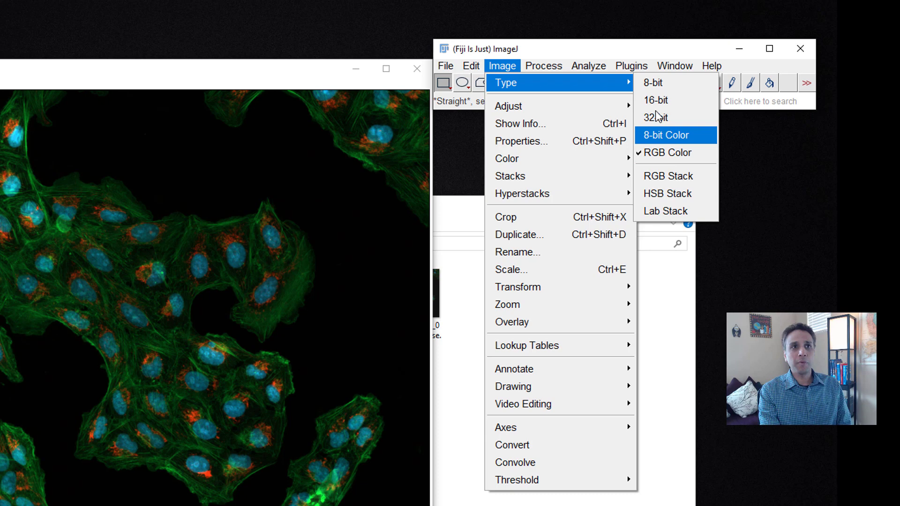
click(652, 82)
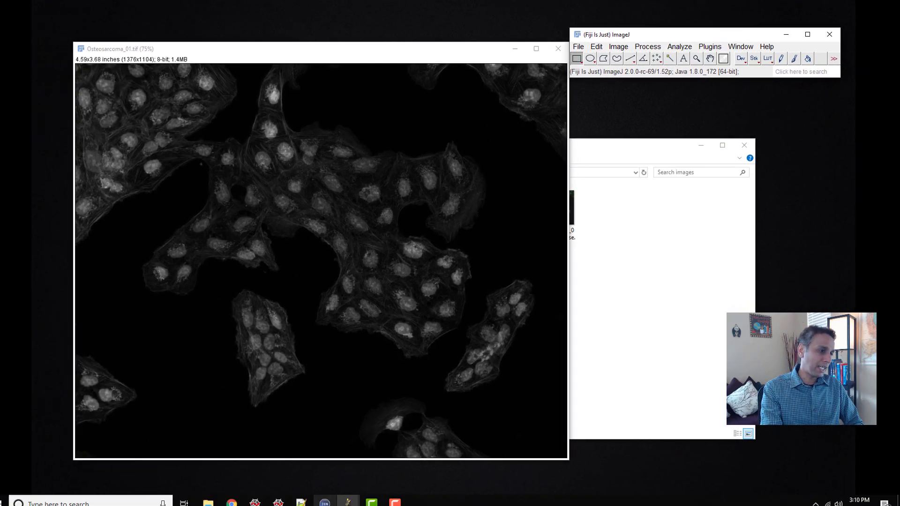
click(325, 503)
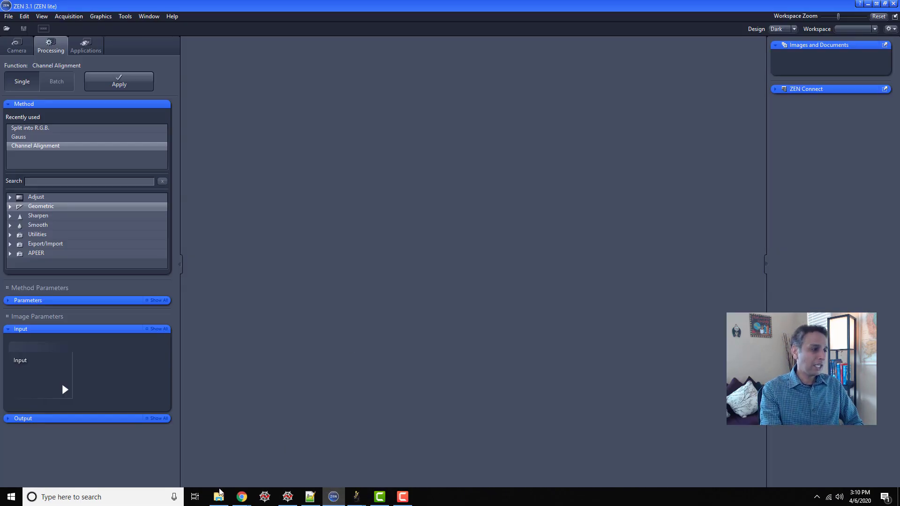
Open Osteosarcoma_01.tif from the images folder in ZEN lite's viewer.
click(207, 504)
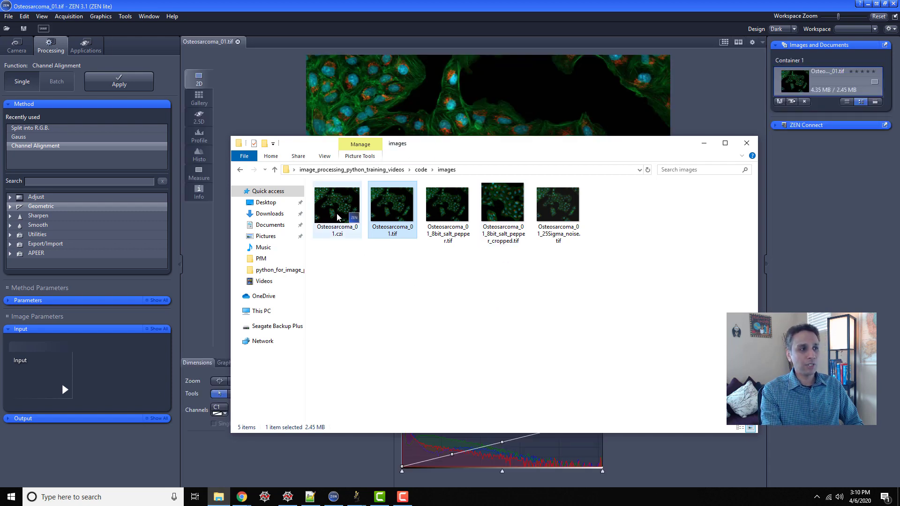
mouse_move(342, 240)
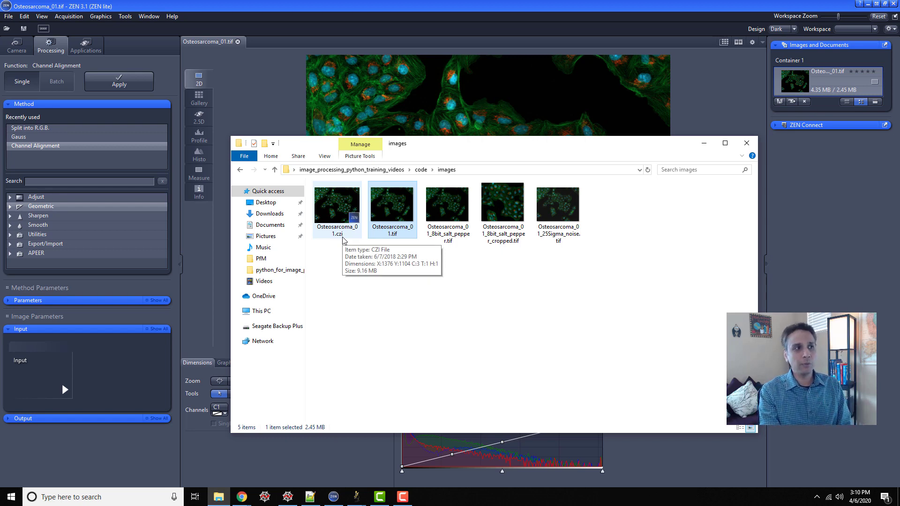
click(293, 114)
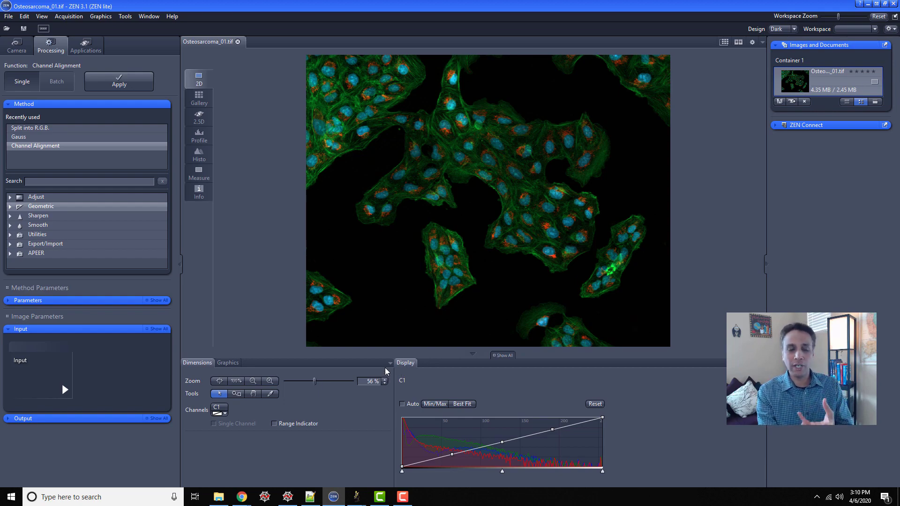
mouse_move(242, 497)
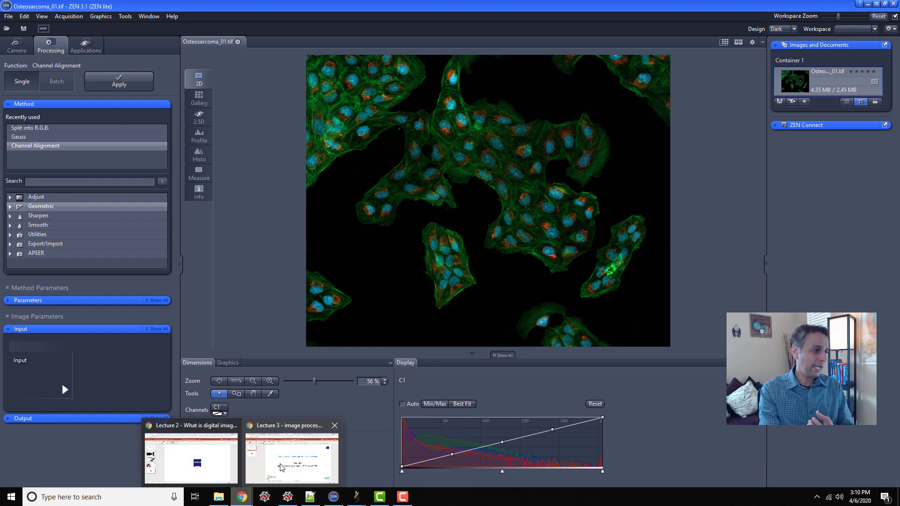
click(281, 467)
click(56, 8)
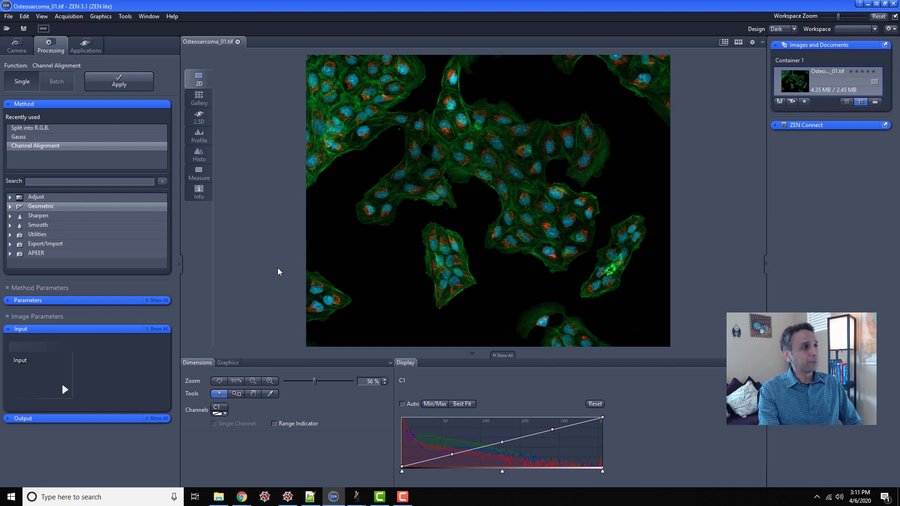
scroll(468, 195, up, 2)
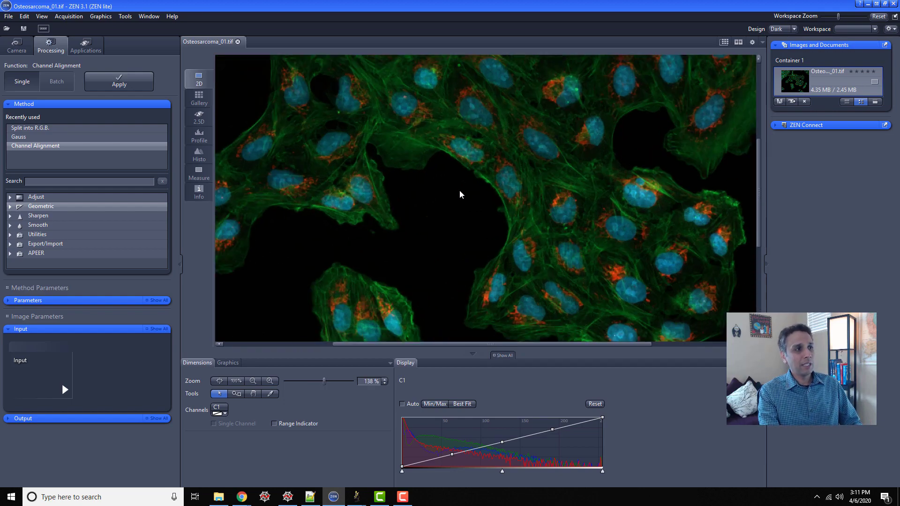
scroll(460, 194, down, 4)
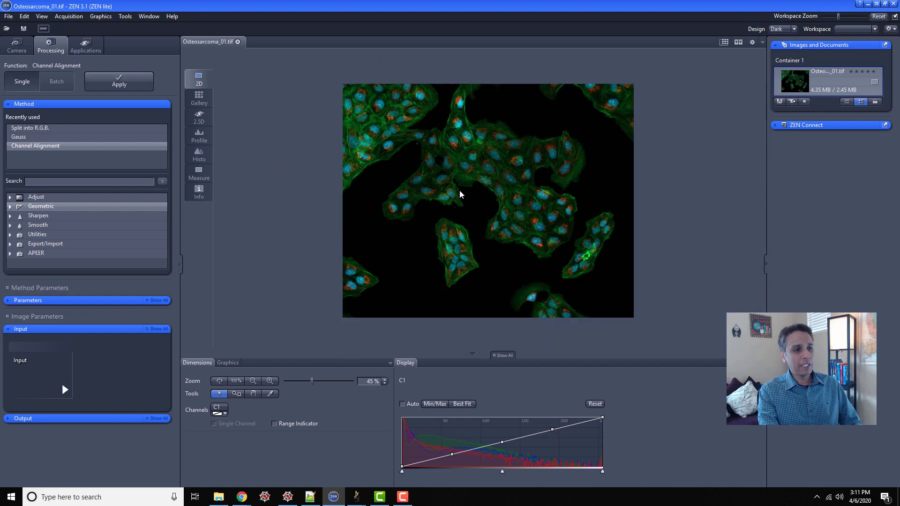
Browse the Adjust and Utilities categories, search 'split' and pick Split into R.G.B.
click(10, 197)
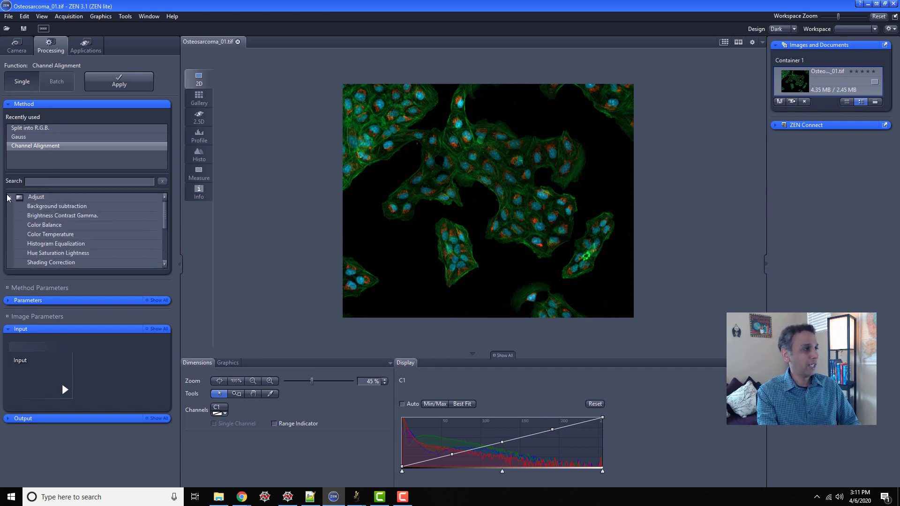
click(10, 197)
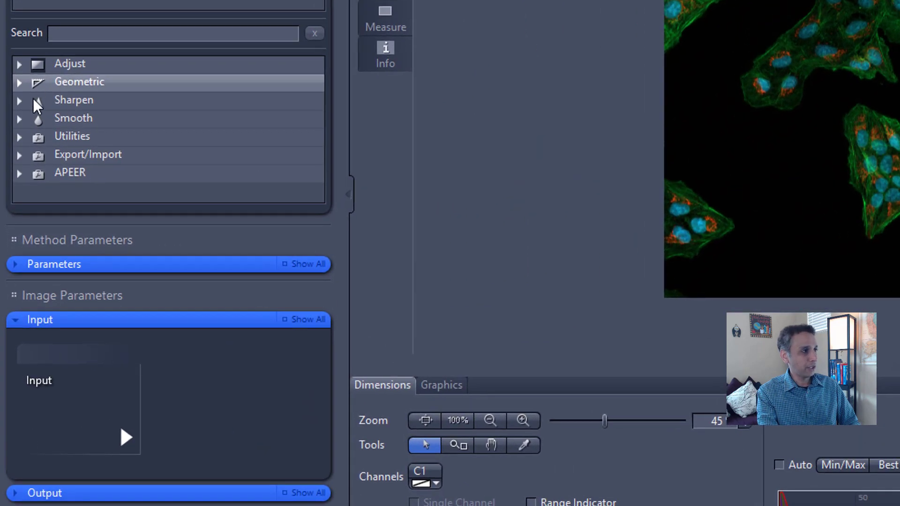
click(20, 139)
click(20, 139)
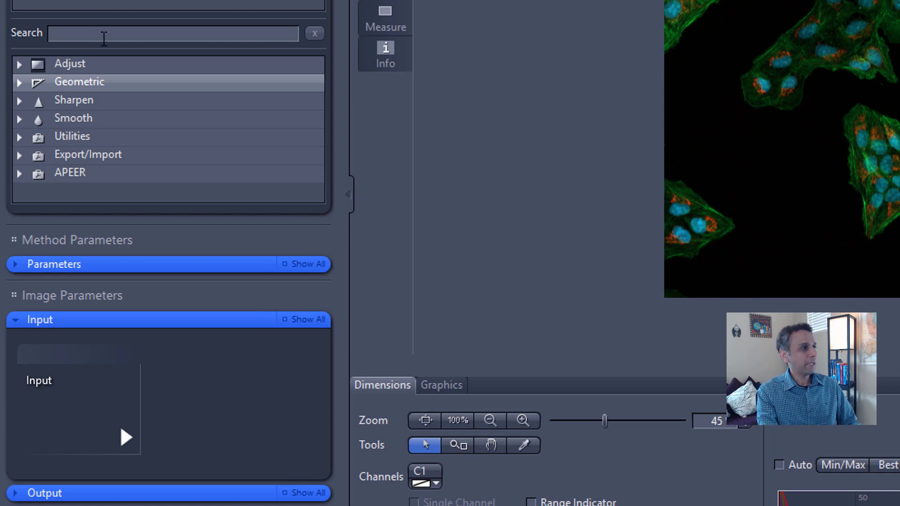
click(103, 33)
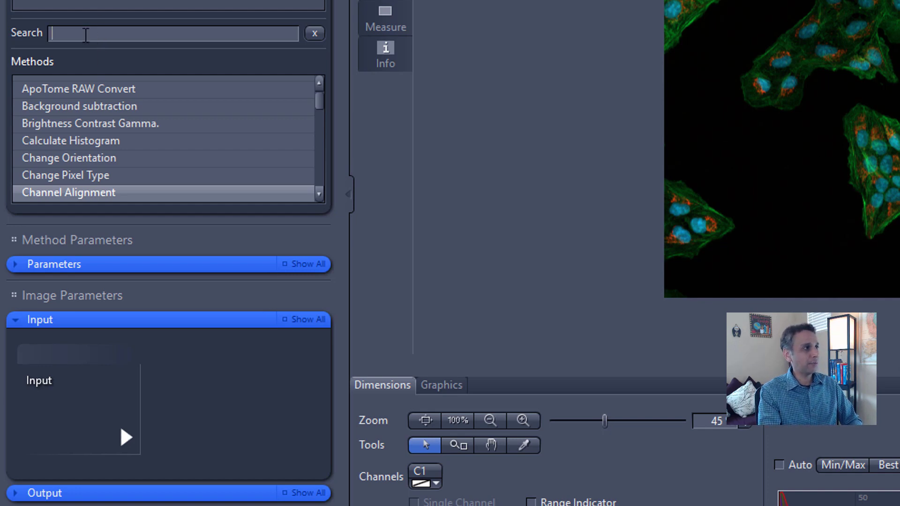
text(split)
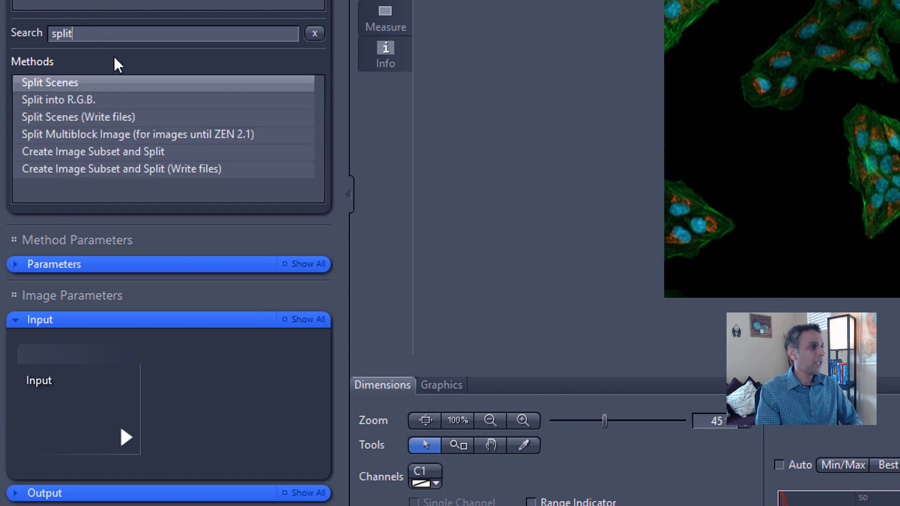
click(80, 103)
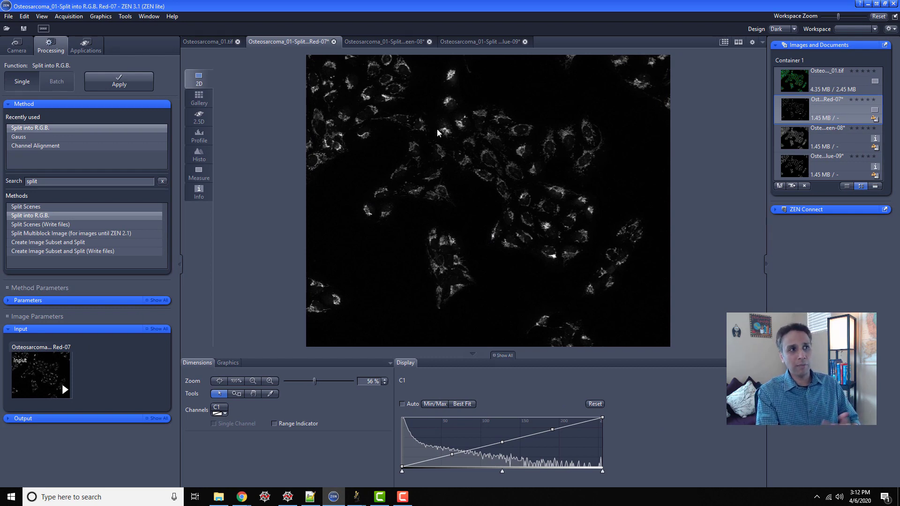
View the Green-08 channel image, then the Blue-09 channel image.
click(396, 42)
click(471, 42)
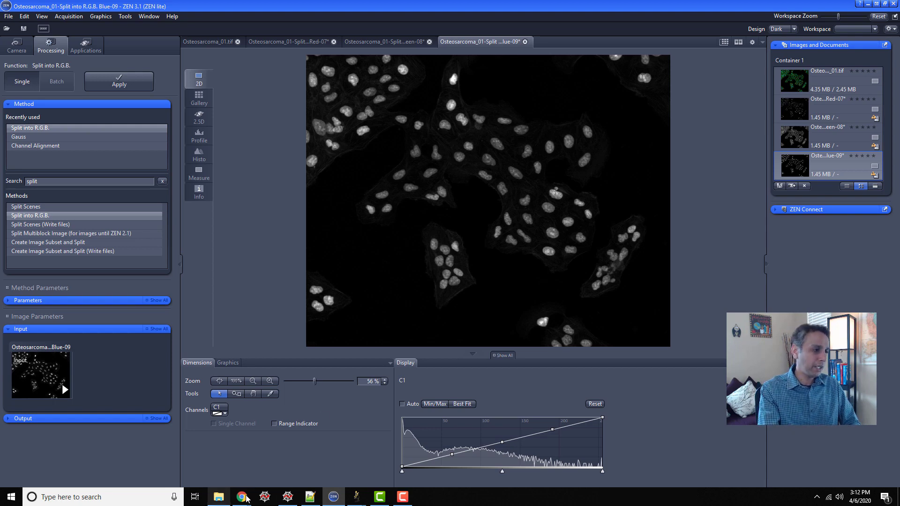
Bring Chrome forward and switch to the APEER – Cloud-based tab.
mouse_move(242, 497)
click(264, 479)
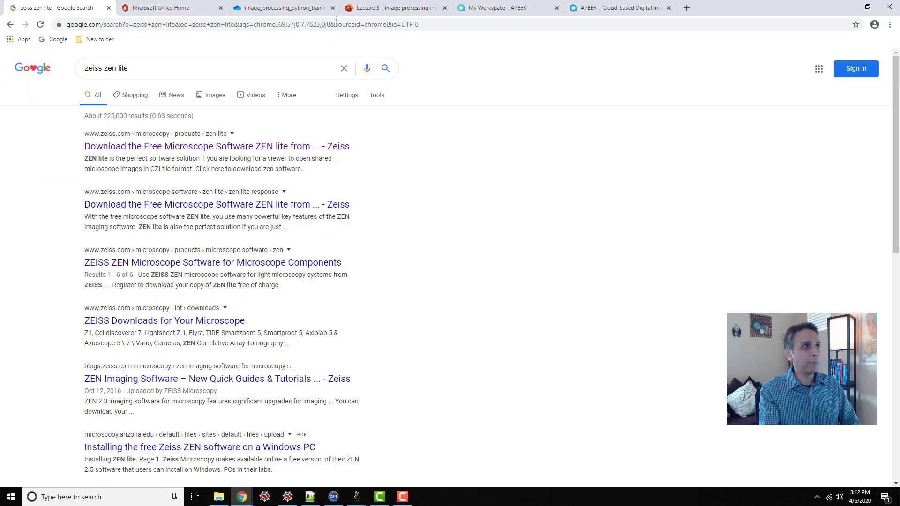
click(600, 6)
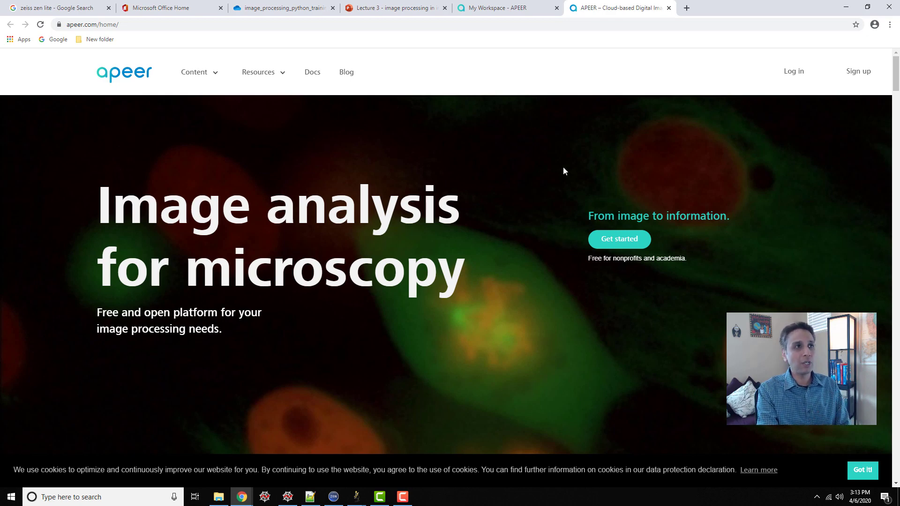
Search APEER's public modules for 'gaussi' and open the Gaussian Filter module page.
click(514, 10)
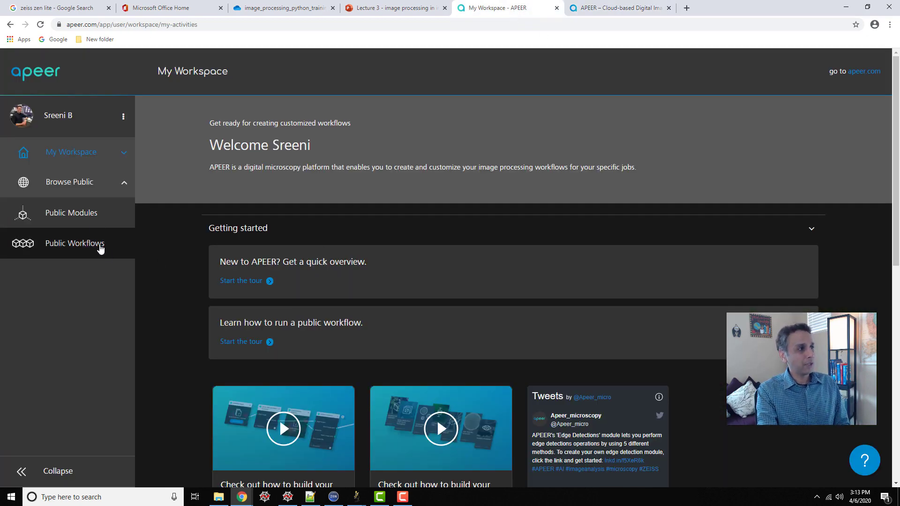
click(123, 218)
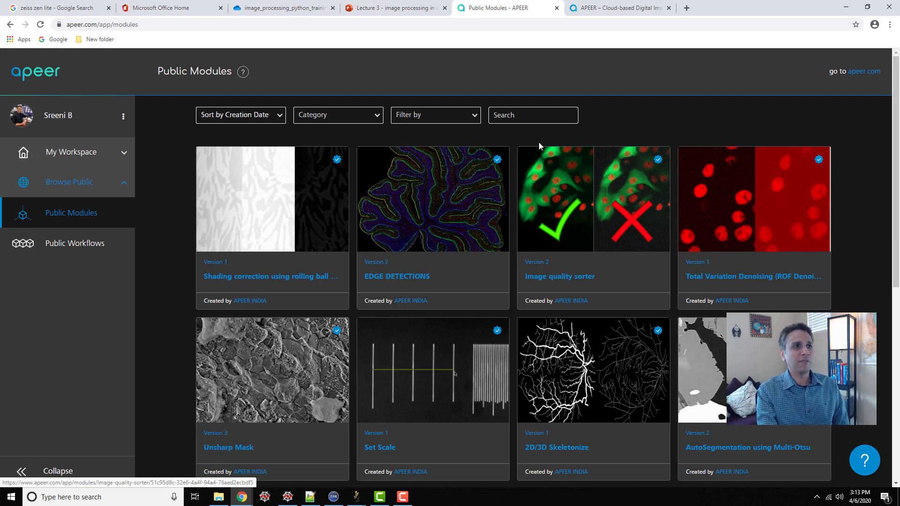
click(531, 115)
text(gaussi)
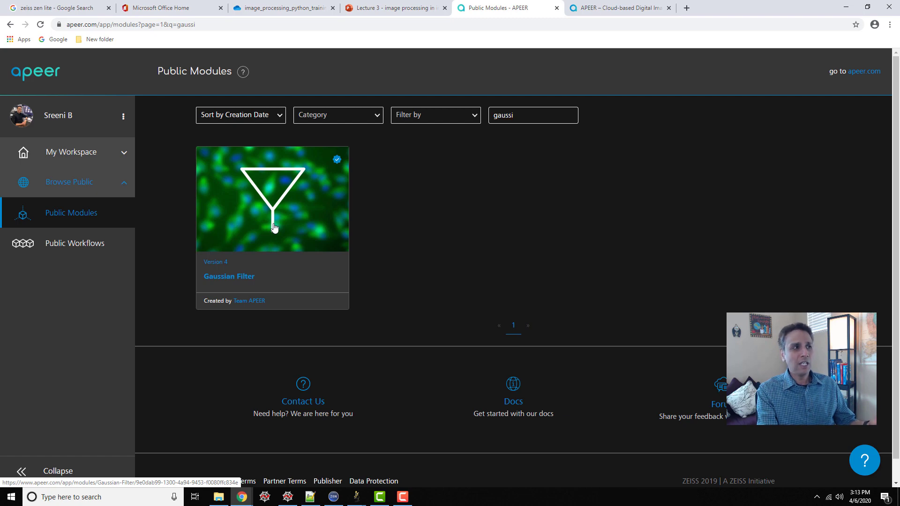
click(271, 228)
scroll(610, 297, down, 4)
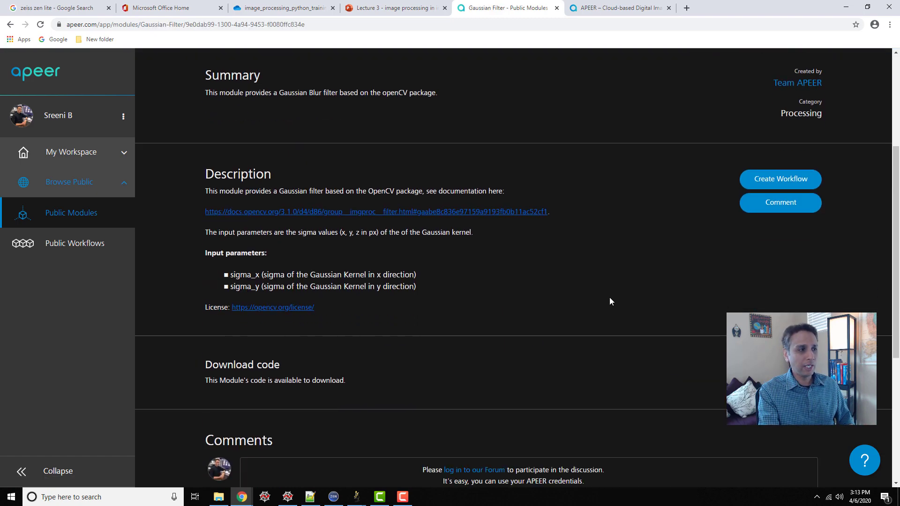
Create a new workflow from Gaussian Filter titled 'gaussian smoothing'.
click(755, 180)
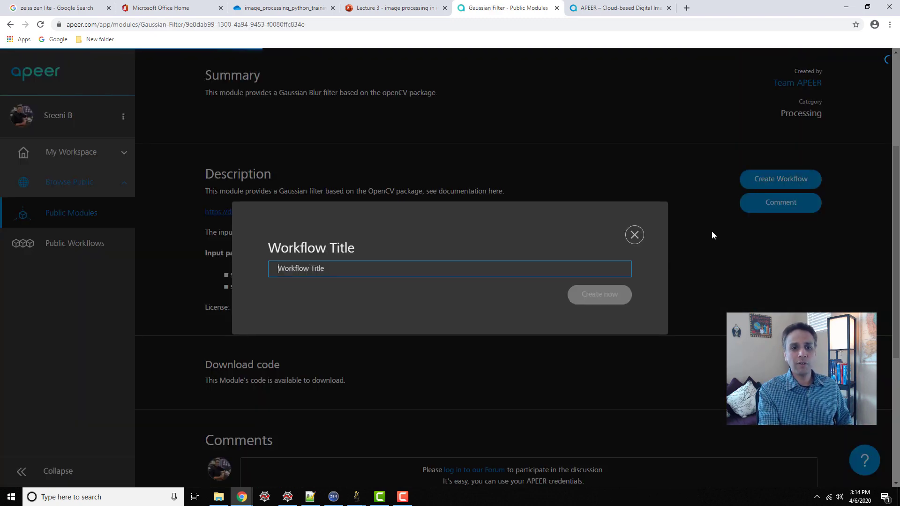
text(ga)
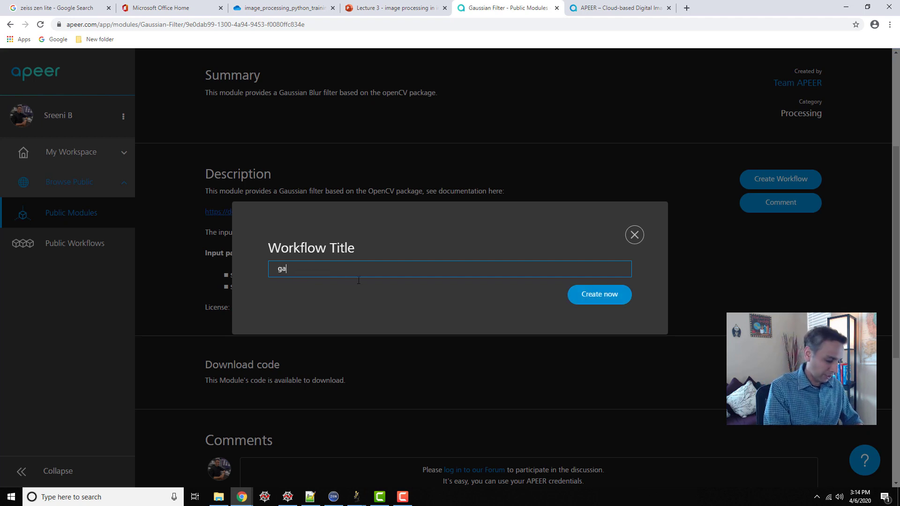
text(ussian smoothing)
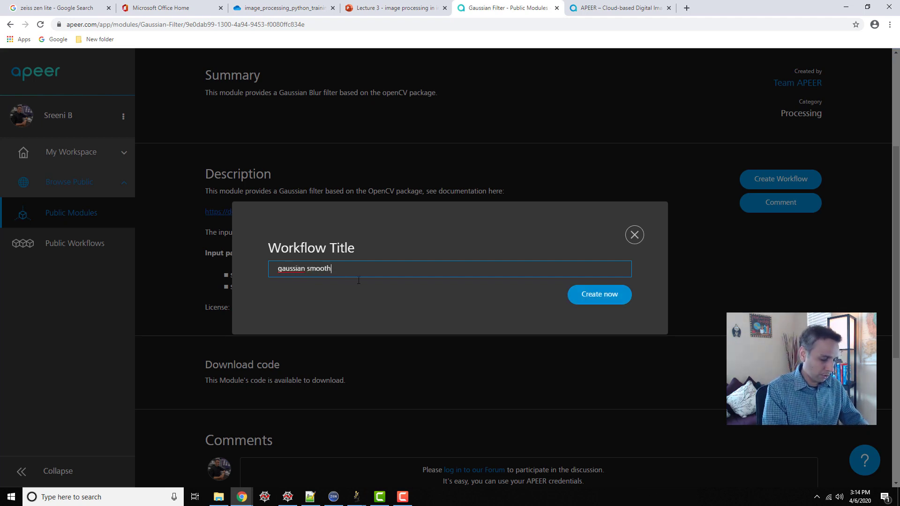
click(600, 292)
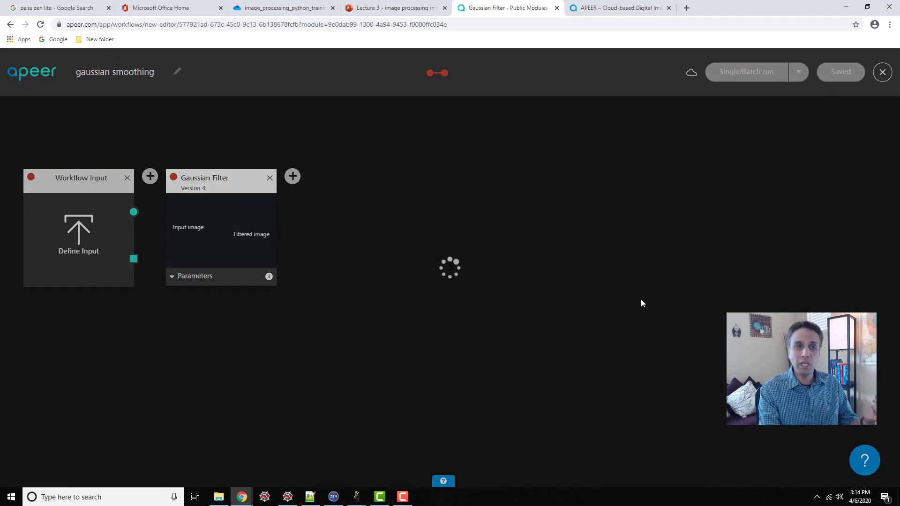
Add Unsharp Mask, connect Workflow Input to Gaussian Filter, then remove Unsharp Mask.
click(292, 181)
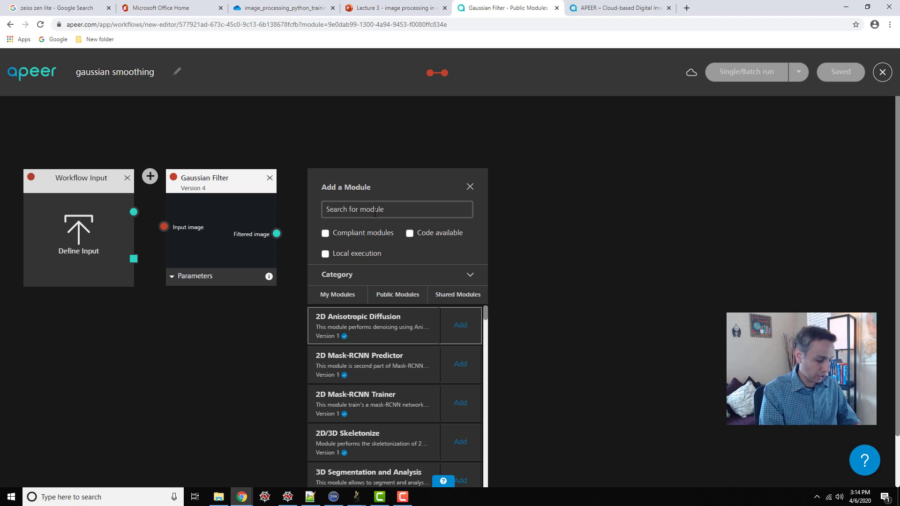
text(unsha)
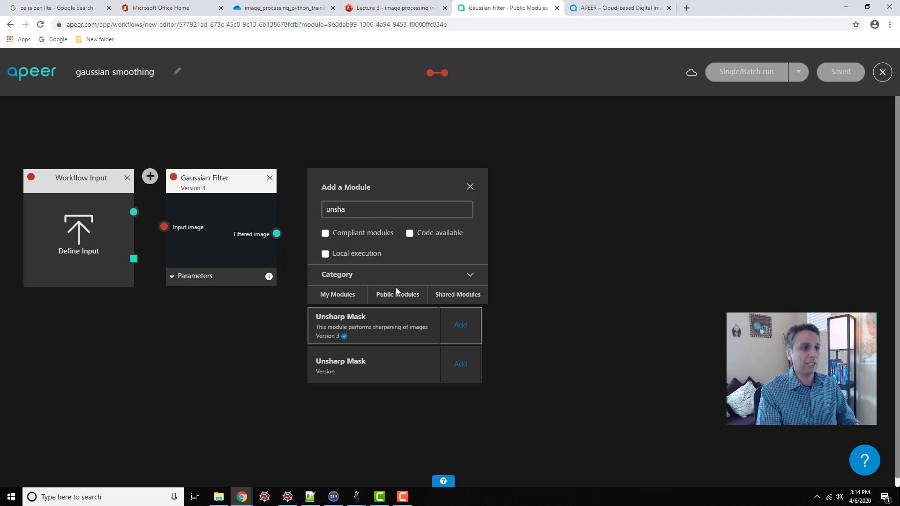
click(461, 325)
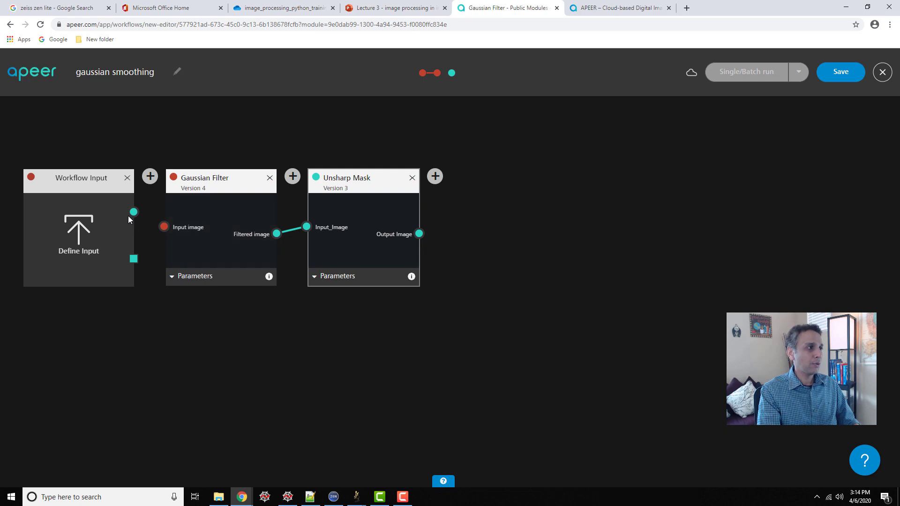
drag(134, 212, 164, 227)
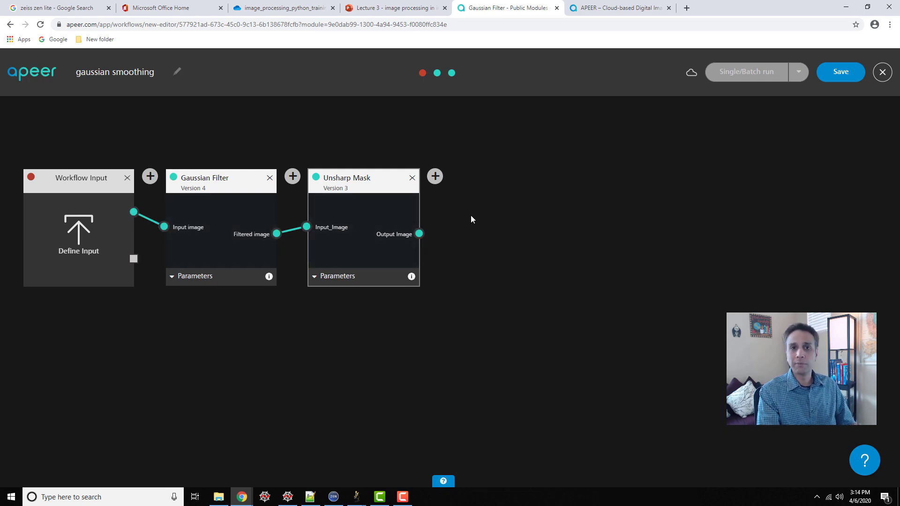
click(412, 178)
Set Osteosarcoma_01_8bit.tif as the gaussian smoothing workflow's input, then save and start the run.
click(85, 233)
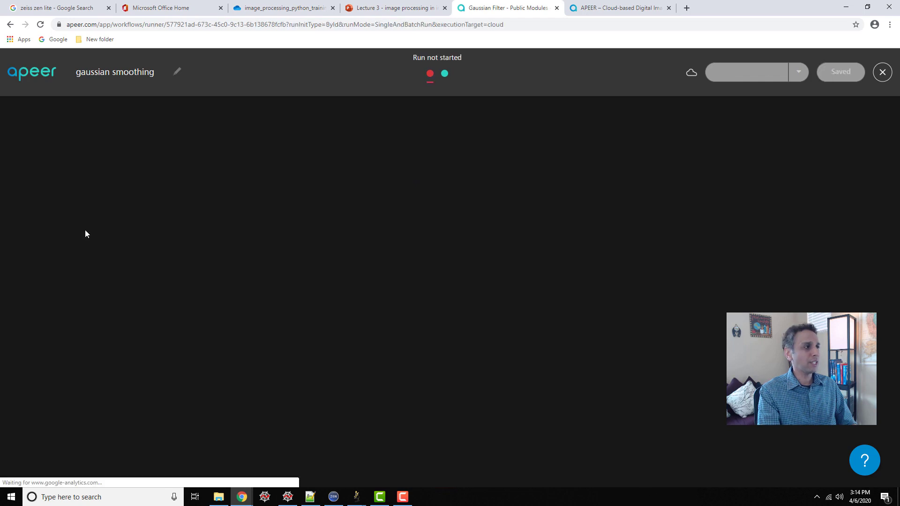
click(500, 213)
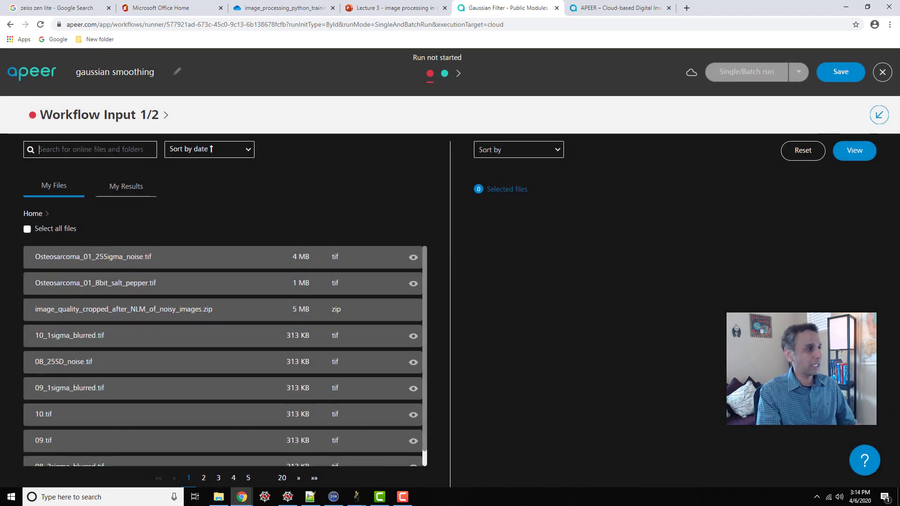
click(115, 151)
text(ost)
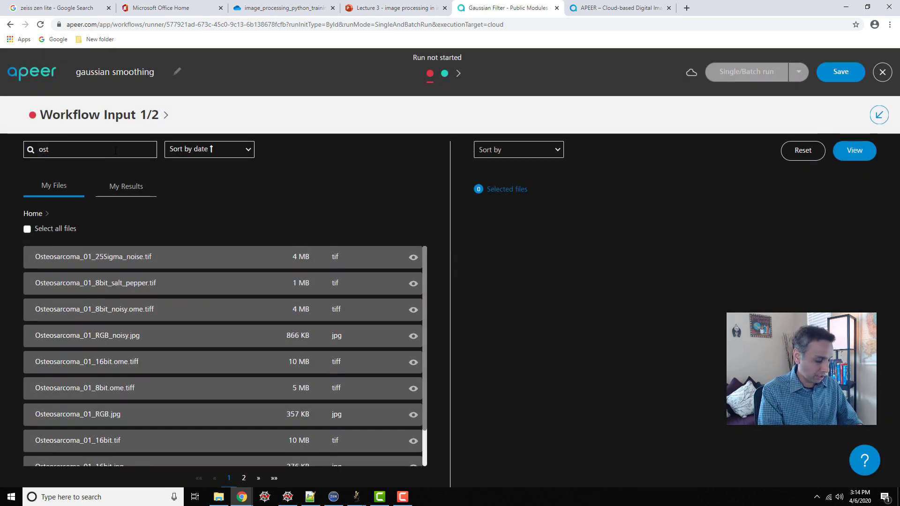
text(eo)
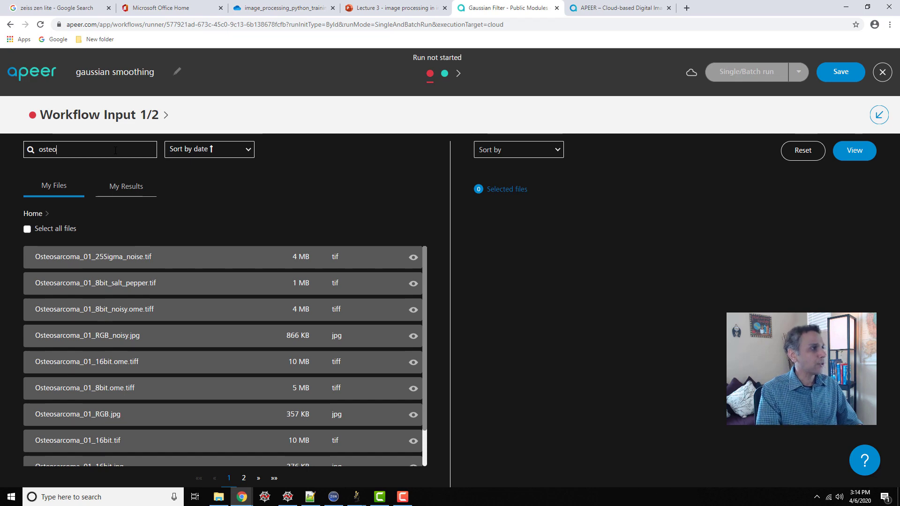
scroll(141, 417, down, 2)
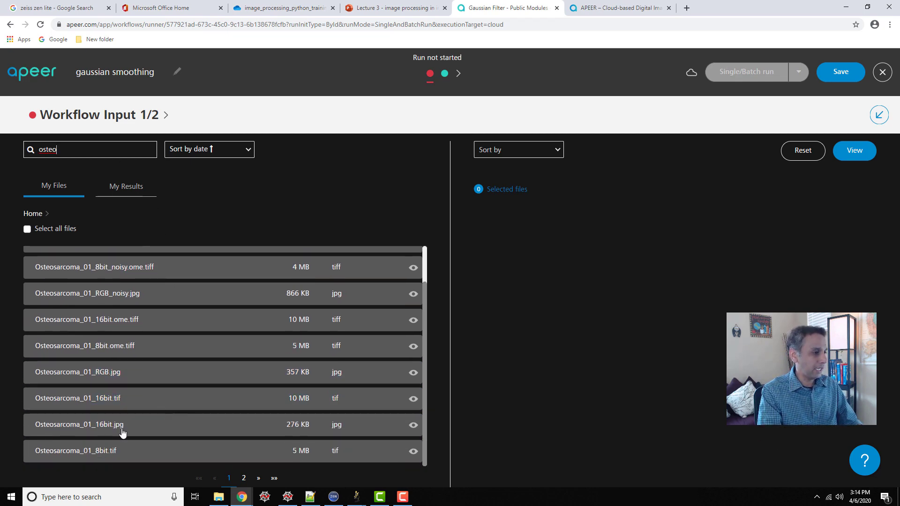
click(94, 452)
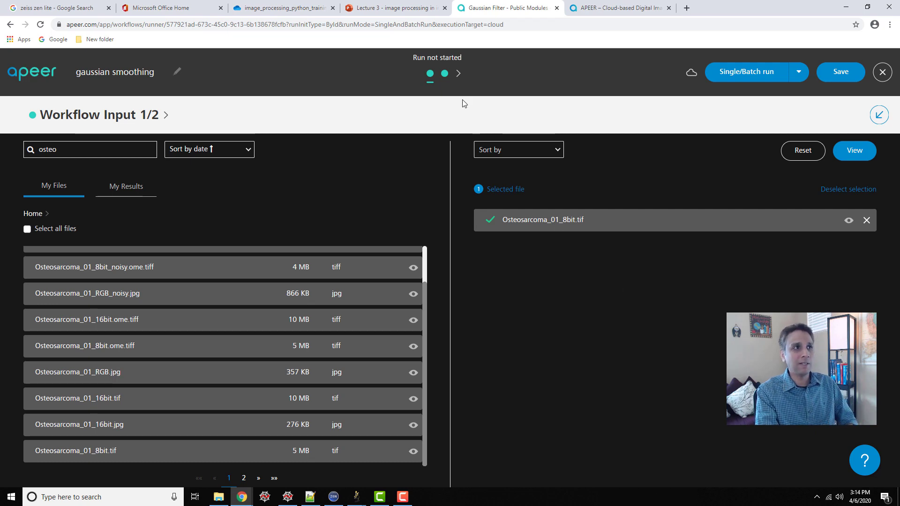
click(444, 73)
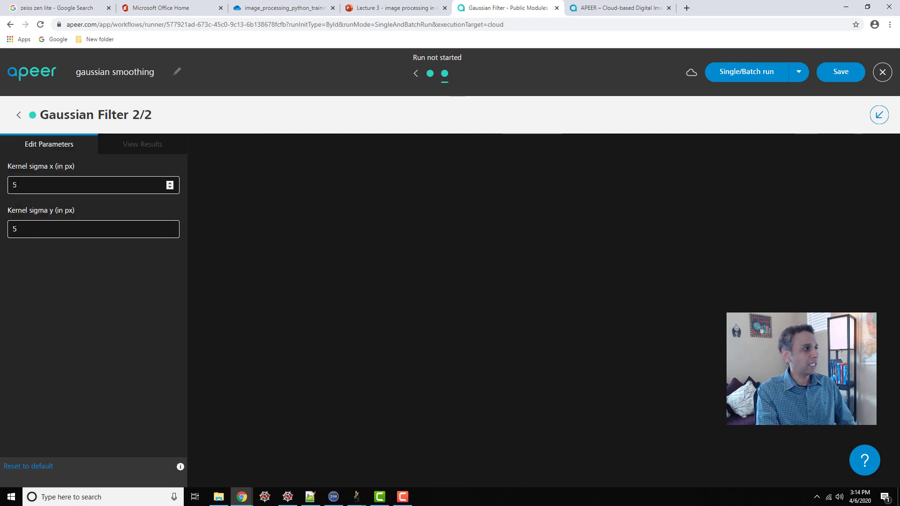
click(764, 74)
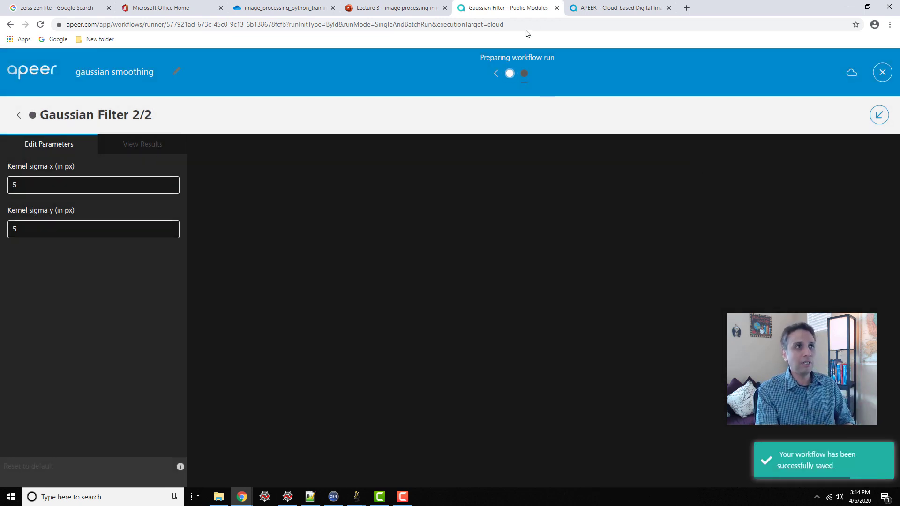
Close the workflow run tab and open apeer.com in a new tab to check the running job.
click(557, 8)
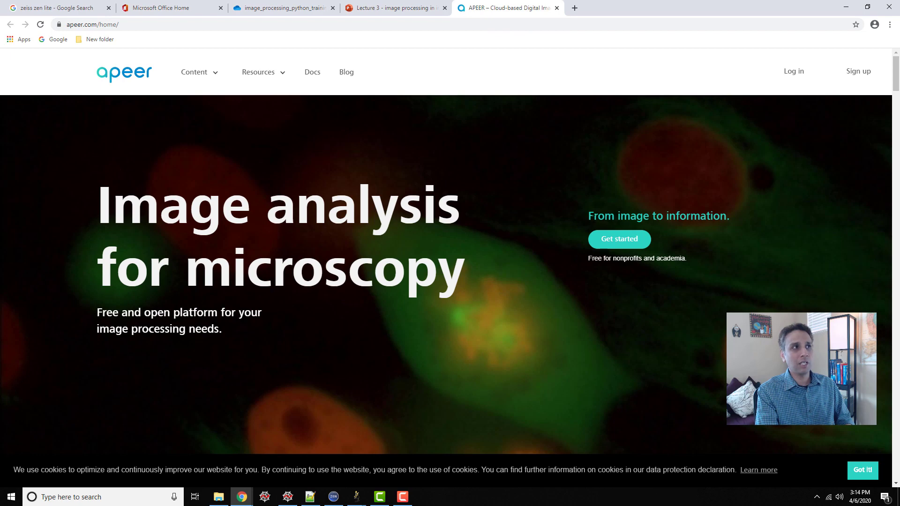
click(568, 8)
text(apeer.com)
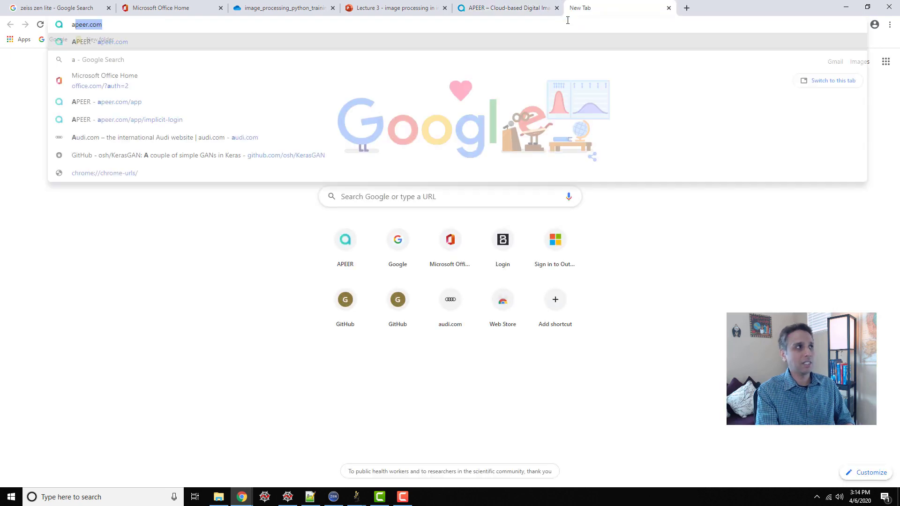
click(127, 41)
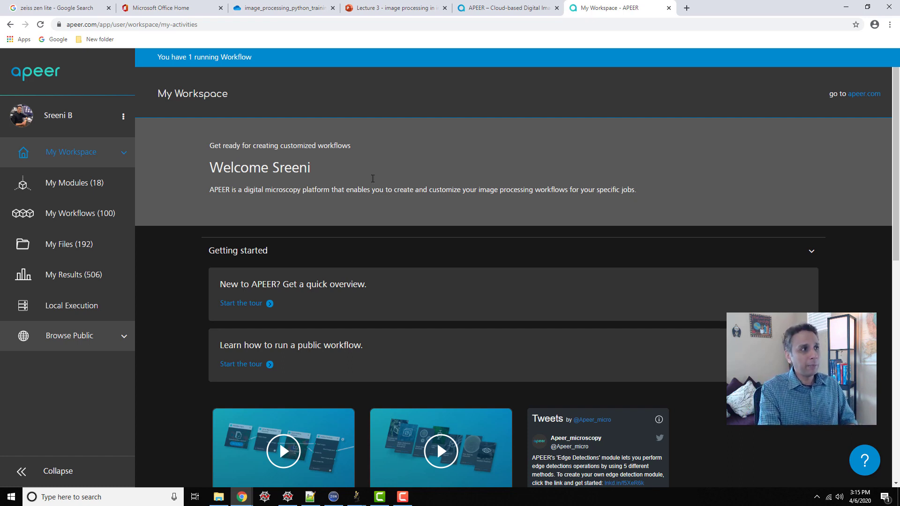
Browse the Public Modules list, then scroll through My Modules to find the draft Unsharp Mask.
click(71, 338)
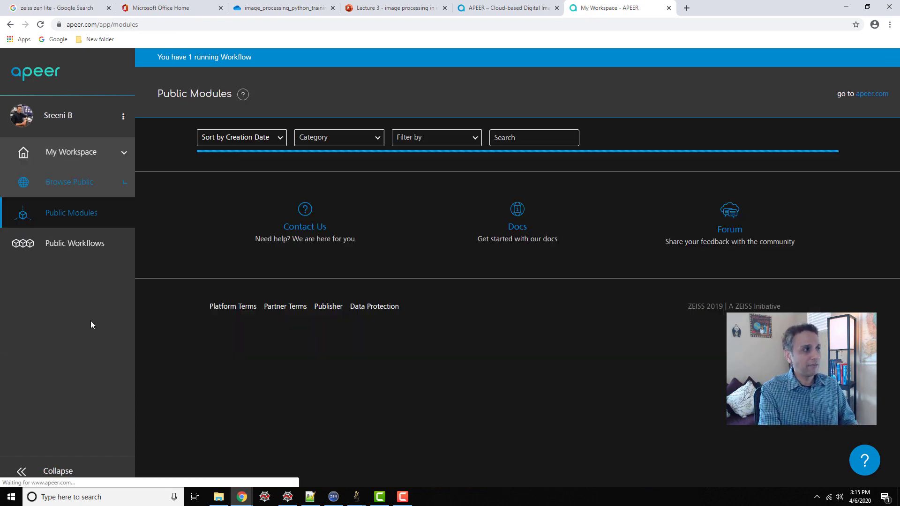
click(113, 220)
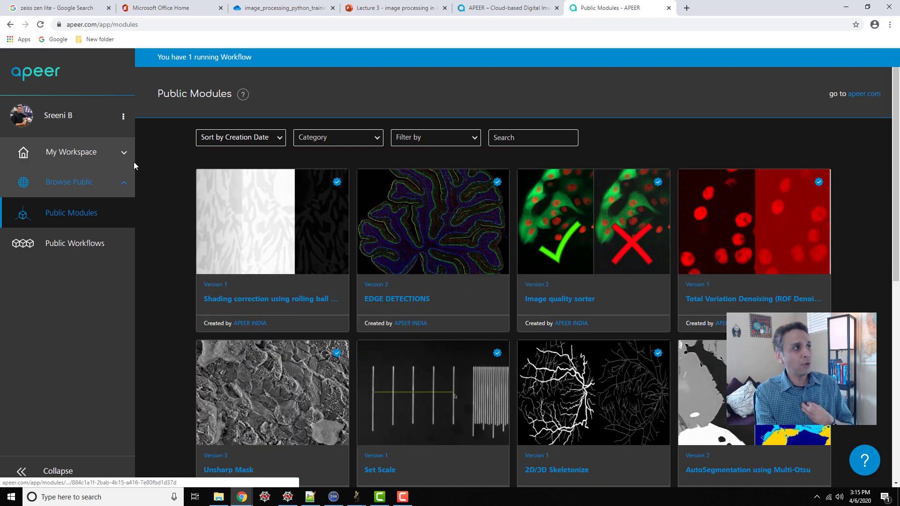
click(108, 155)
click(80, 187)
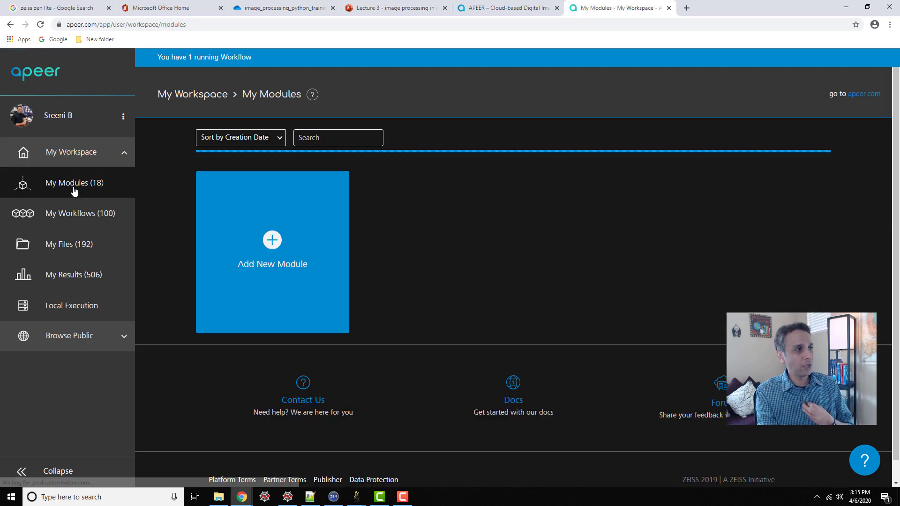
scroll(425, 266, down, 5)
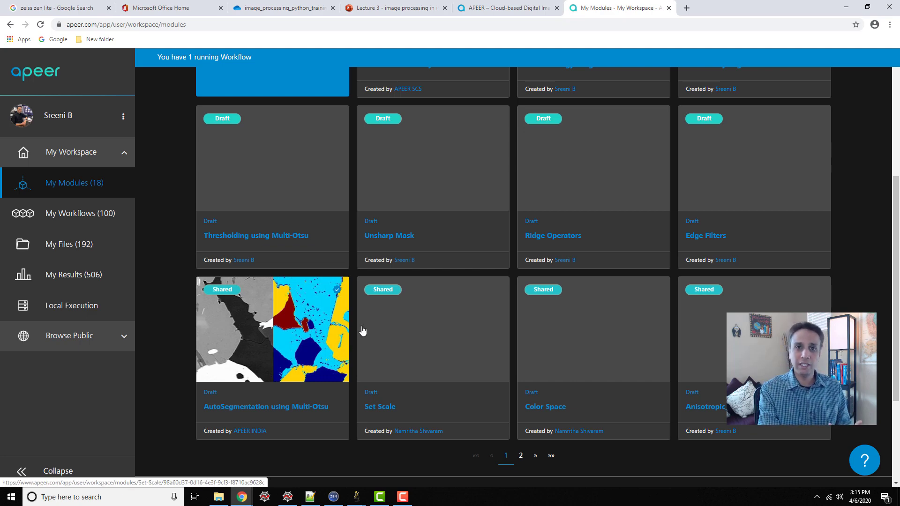
scroll(362, 301, up, 5)
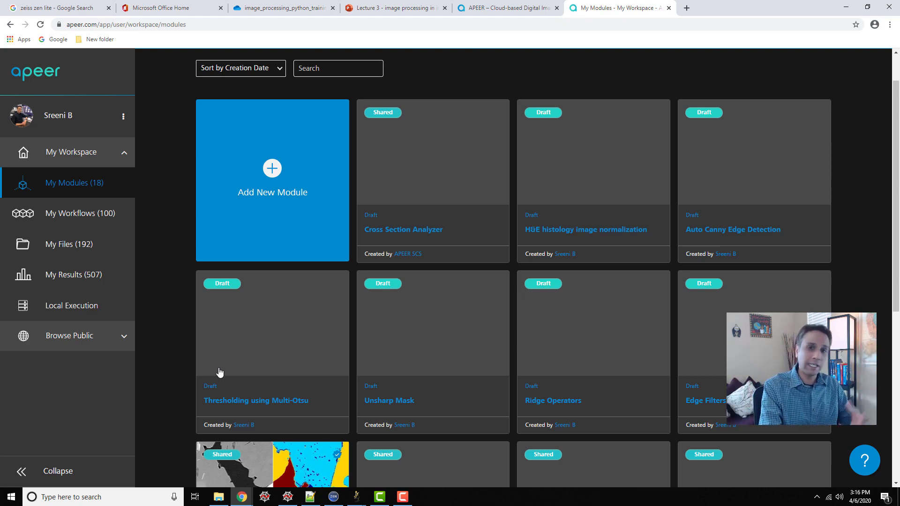
Bring ZEN lite forward and adjust the zoom on the split Blue-09 channel image.
click(334, 497)
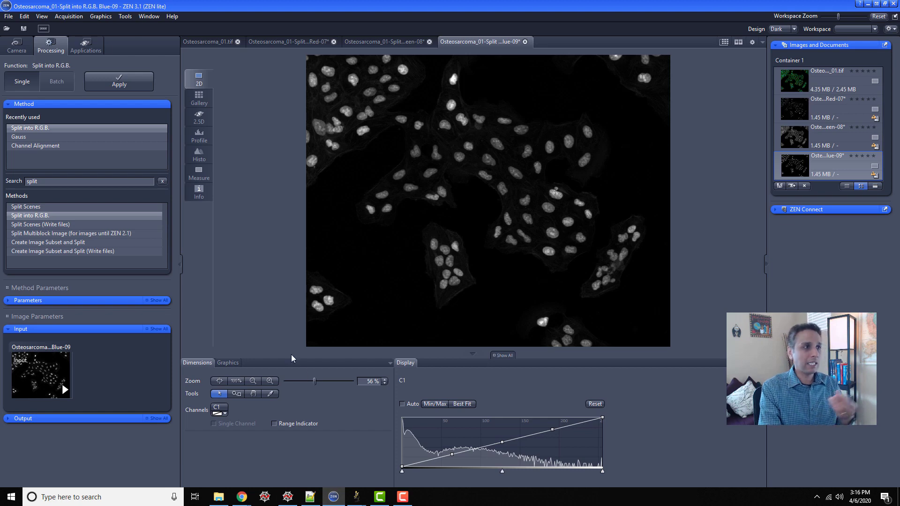
scroll(434, 232, up, 5)
scroll(415, 282, down, 8)
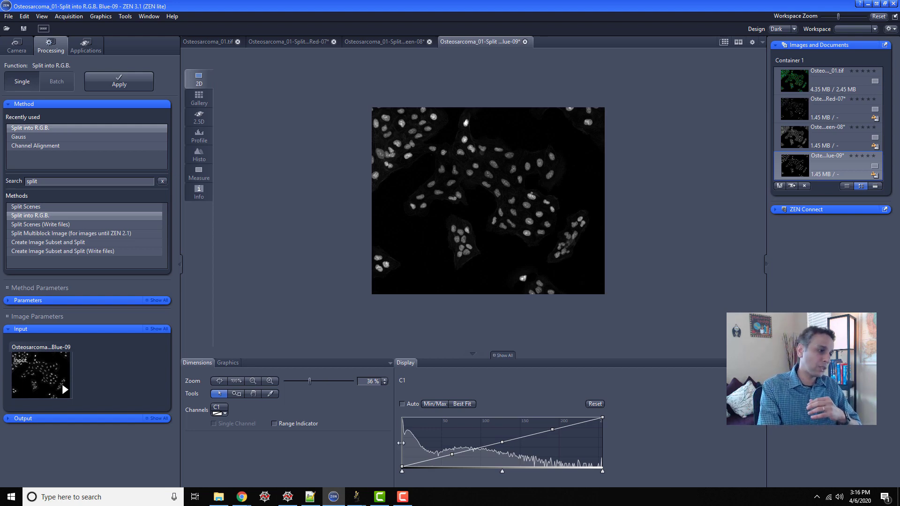
Switch to Fiji and bring the Osteosarcoma_01.tif image window to the front.
click(356, 499)
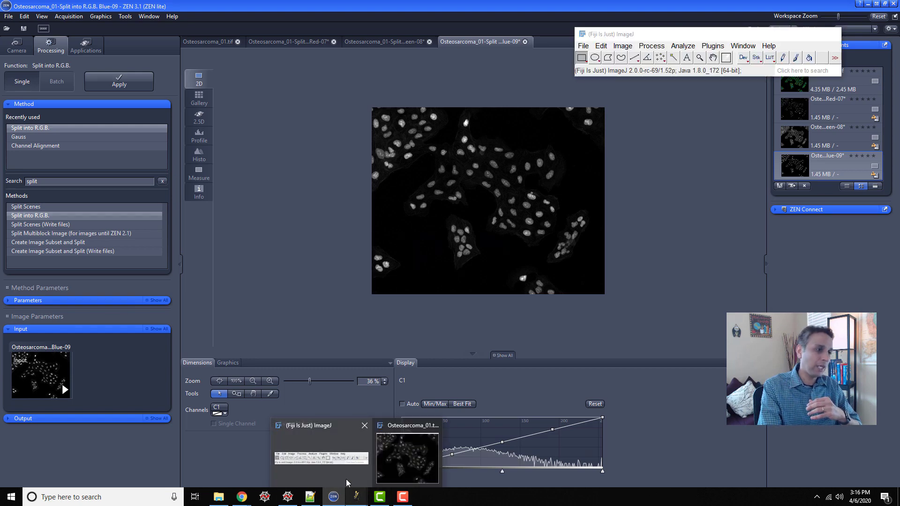
click(395, 465)
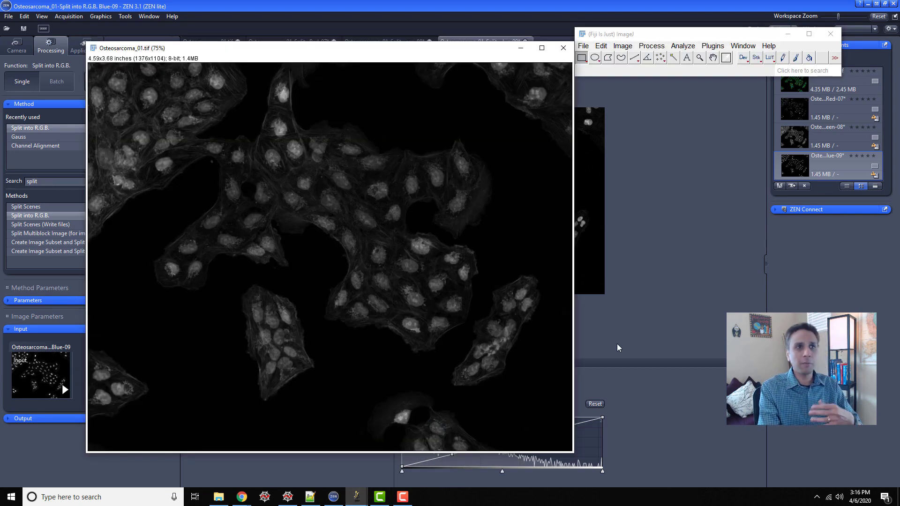